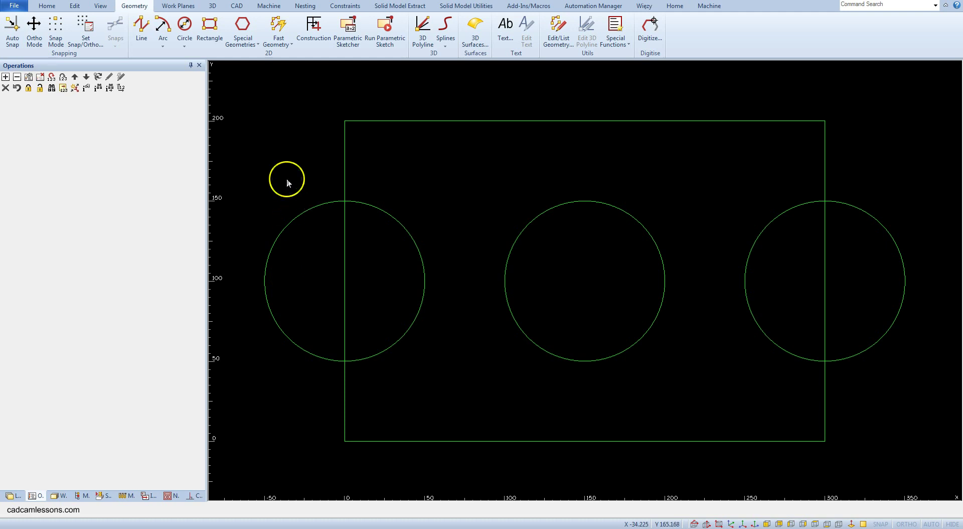
Switch to the Edit ribbon to reach the Break, Trim and Delete tools
left_click(75, 6)
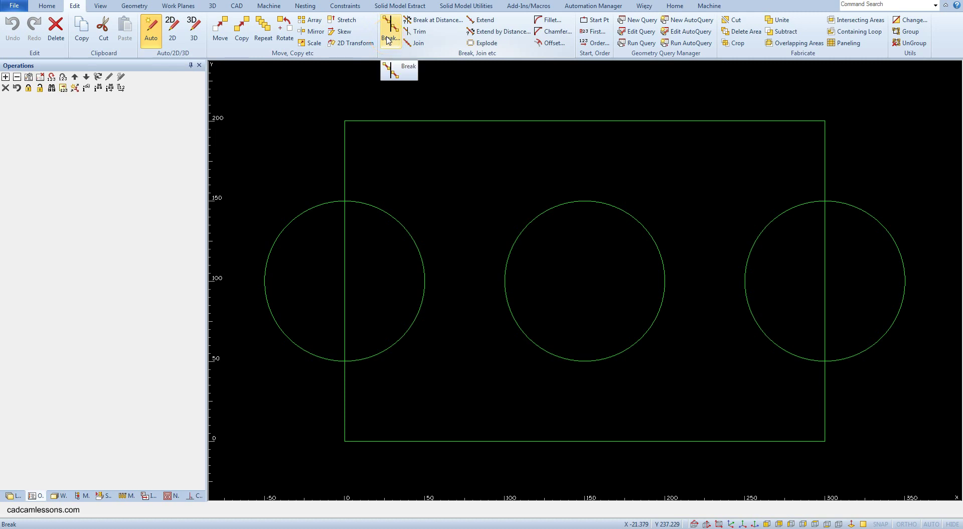
left_click(387, 40)
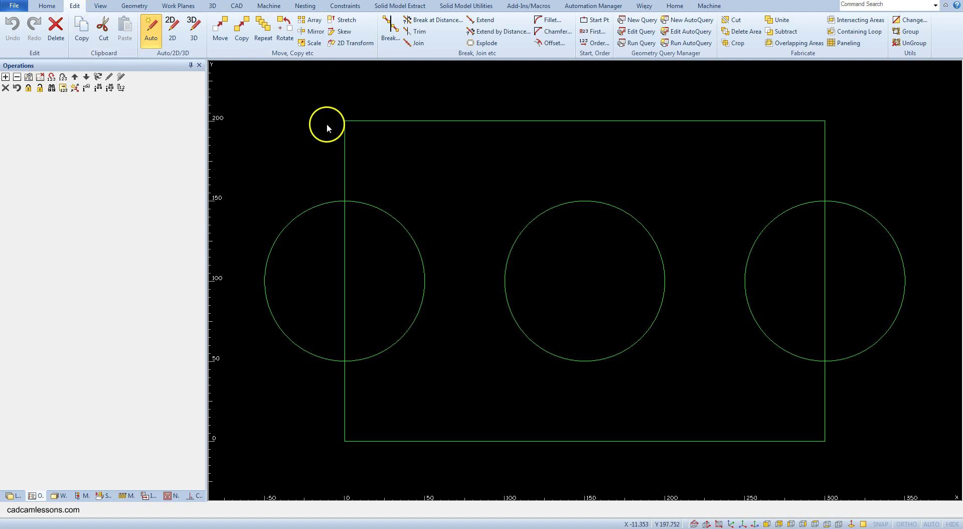
Start Break with the Geometries and Individual options accepted
left_click(389, 46)
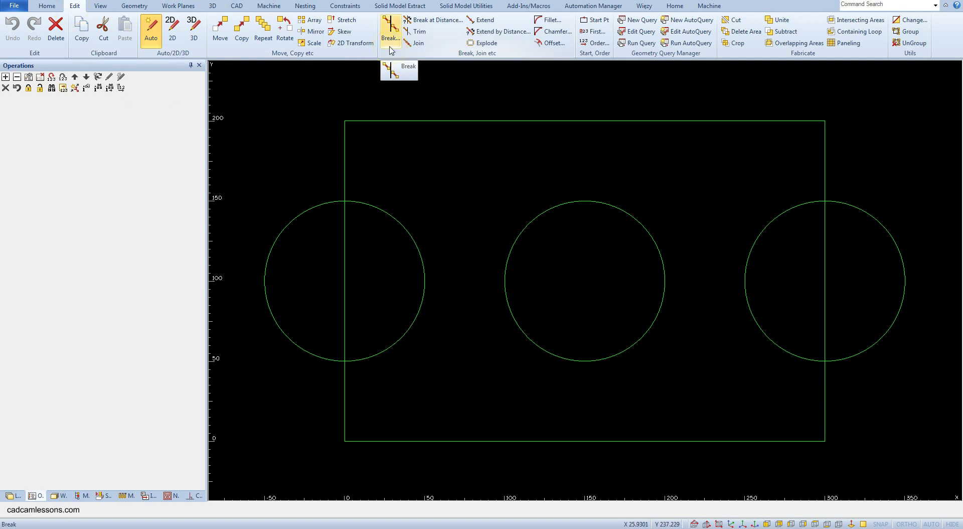
left_click(390, 46)
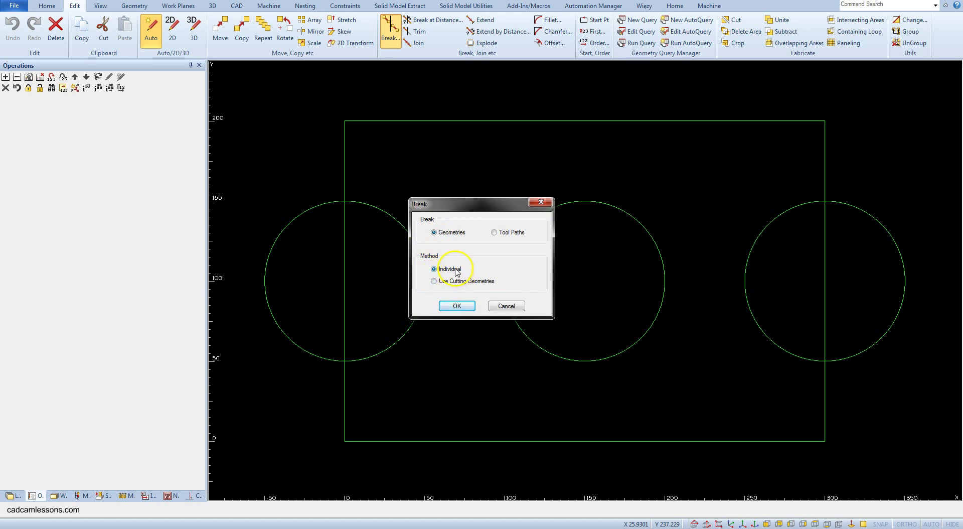
left_click(452, 305)
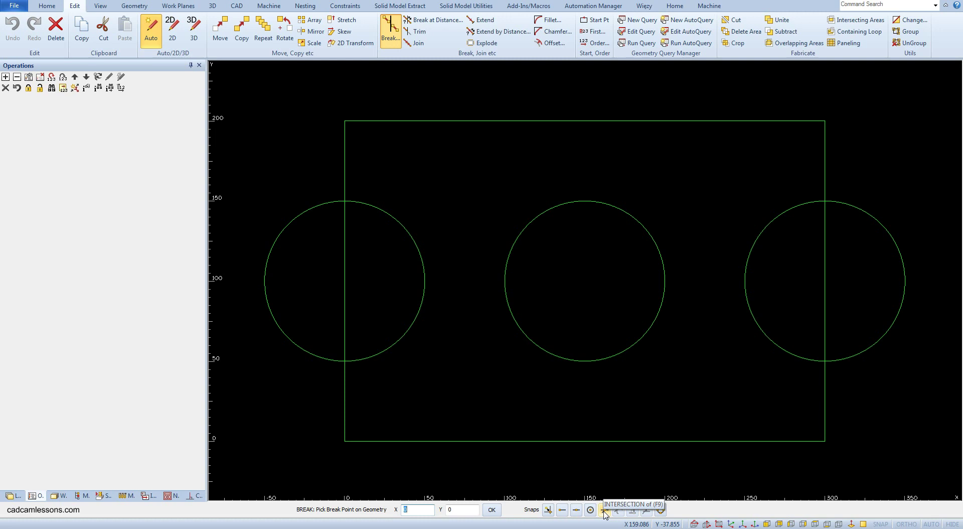
Turn on the Intersection snap for the break point
left_click(605, 510)
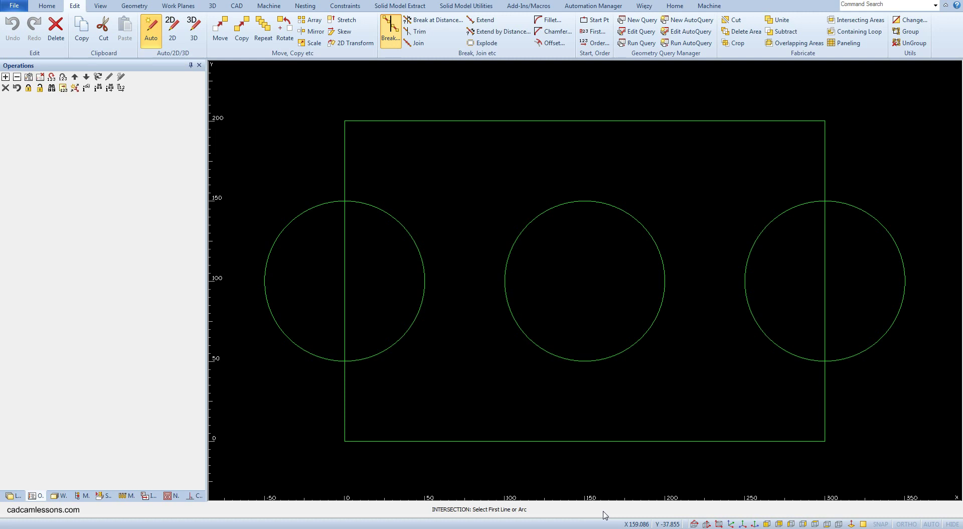
Break the left circle at its top crossing with the rectangle's left edge (X 0, Y 150)
left_click(291, 222)
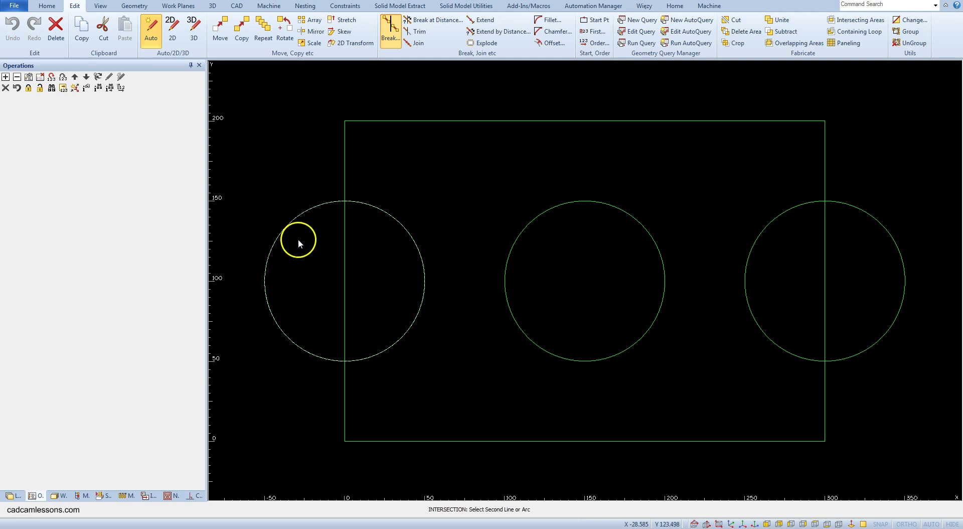
left_click(345, 245)
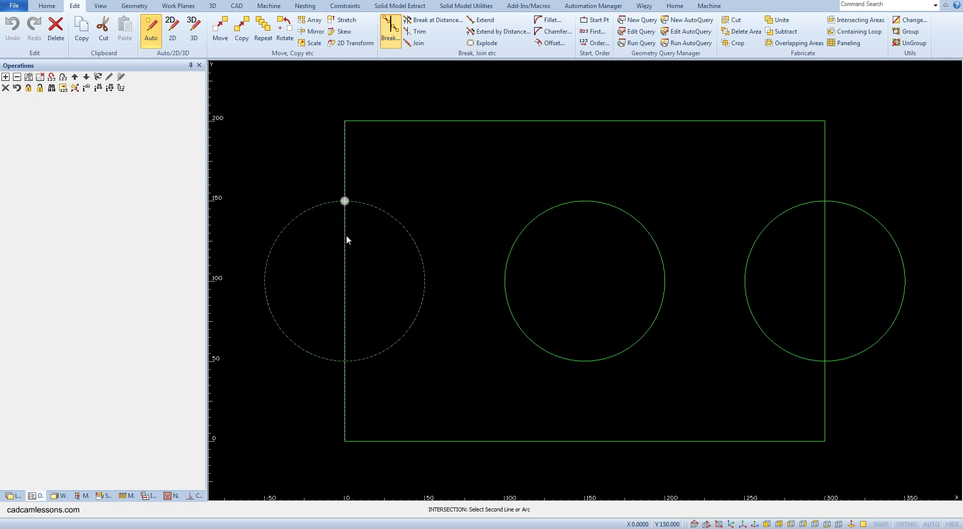
mouse_move(344, 266)
left_mouse_down()
mouse_move(351, 336)
mouse_move(344, 236)
mouse_move(329, 328)
mouse_move(347, 326)
mouse_move(333, 299)
mouse_move(345, 222)
left_mouse_up()
left_click_drag(350, 238, 345, 211)
left_click(345, 211)
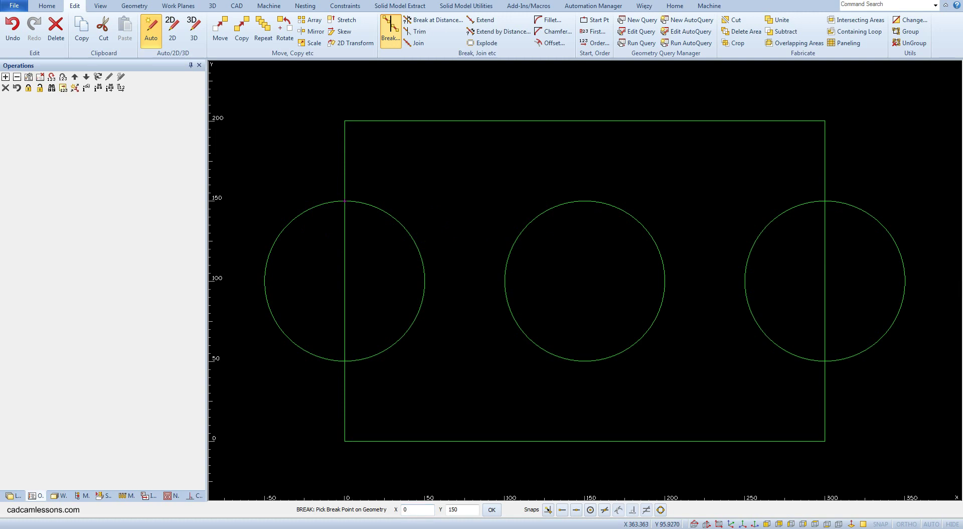
Break the left circle at its bottom crossing with the left edge (X 0, Y 50)
left_click_drag(473, 255, 473, 269)
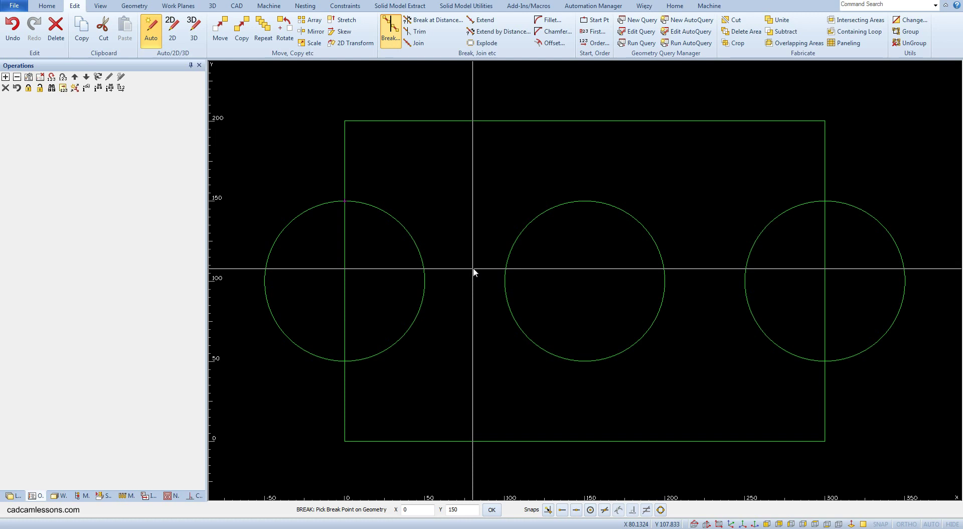
mouse_move(473, 272)
left_mouse_down()
mouse_move(384, 317)
mouse_move(337, 390)
left_mouse_up()
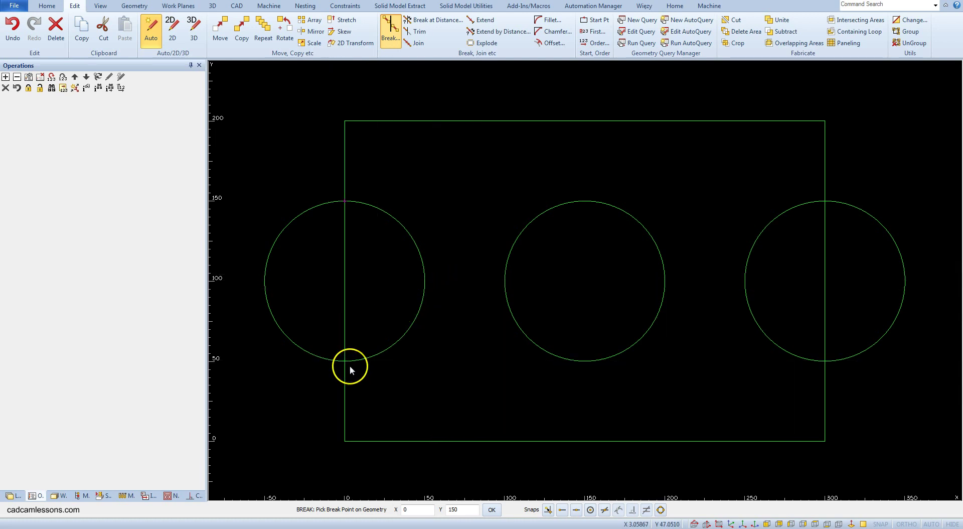
left_click(605, 510)
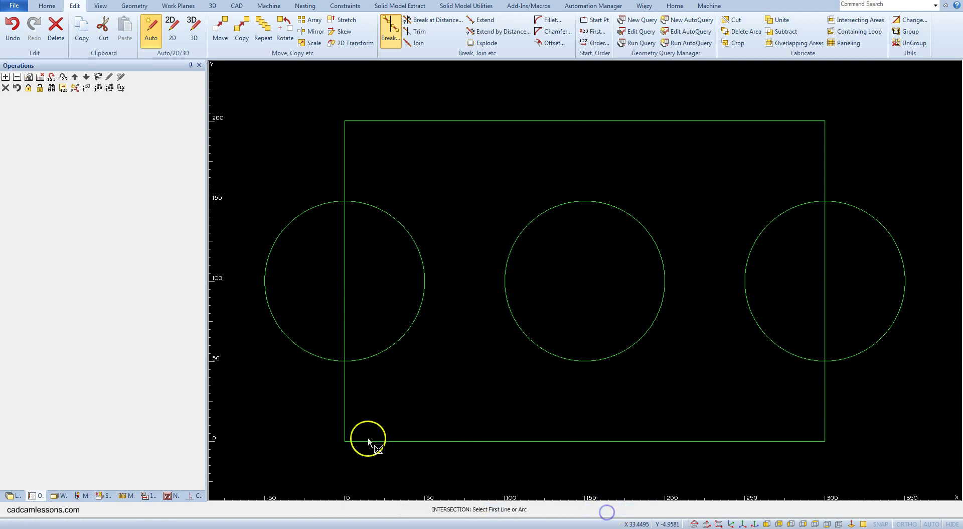
left_click(312, 355)
left_click(345, 344)
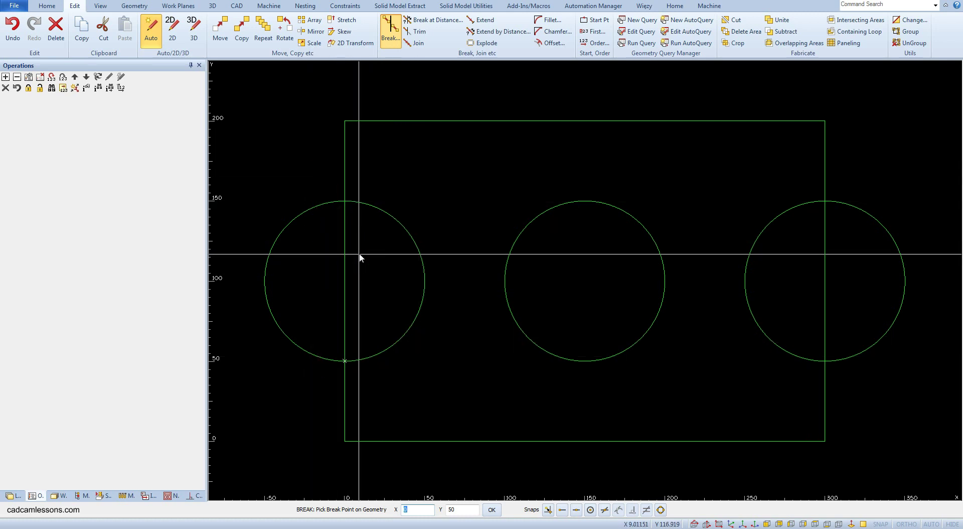
left_click(364, 276)
Delete the left circle's outer arc, leaving a semicircle inside the rectangle
right_click(377, 277)
left_click(365, 215)
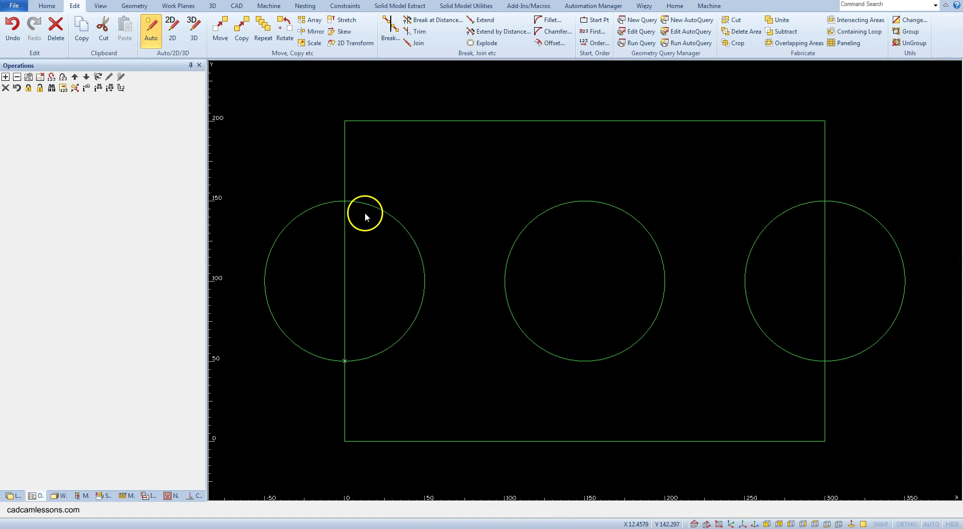
left_click(55, 39)
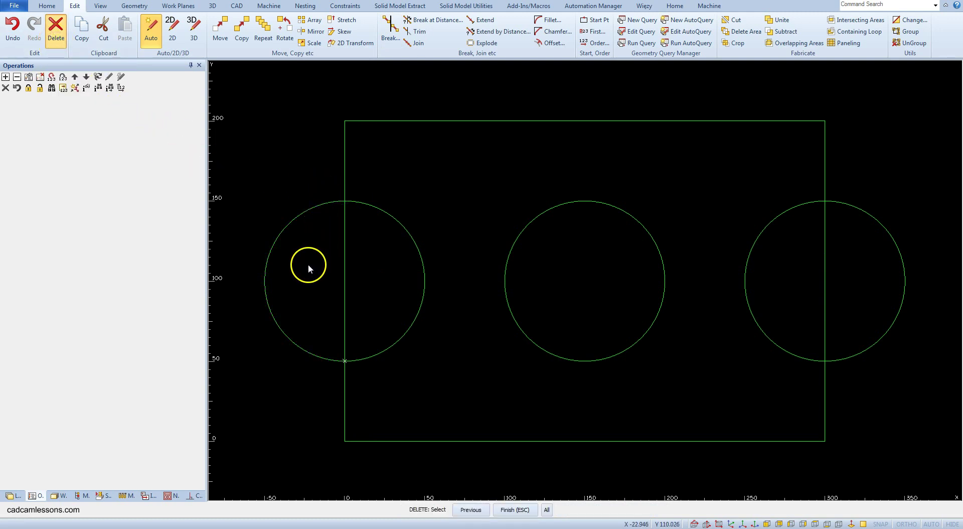
left_click(289, 222)
right_click(317, 260)
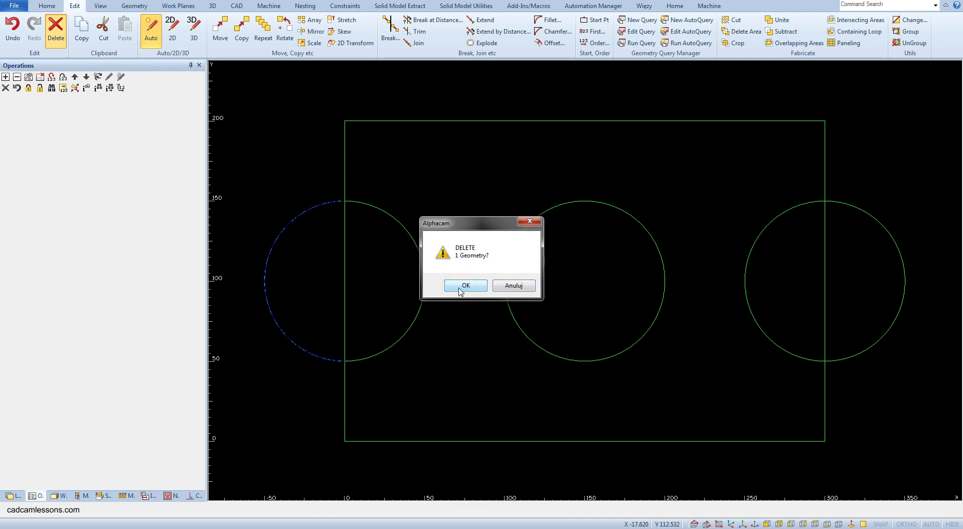
left_click(461, 287)
left_click(464, 321)
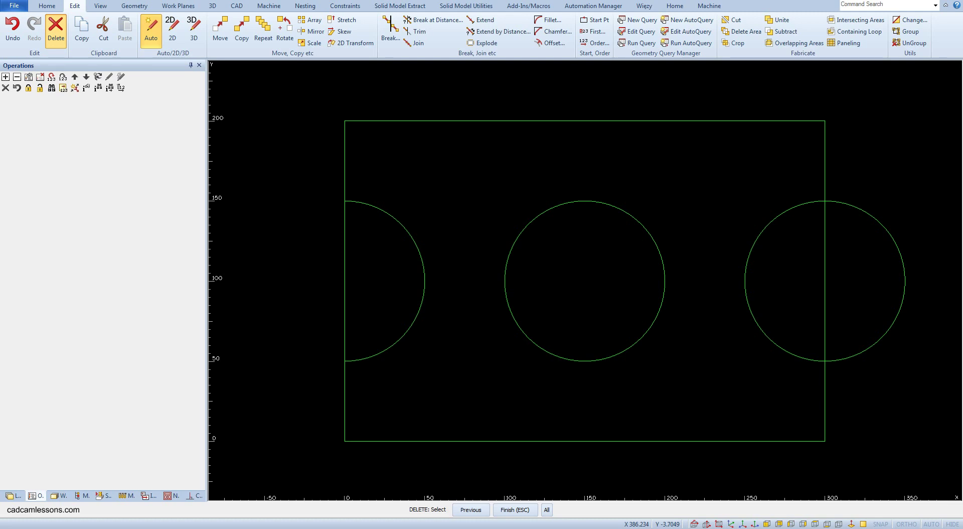
Start Break with the Use Cutting Geometries method
left_click(385, 39)
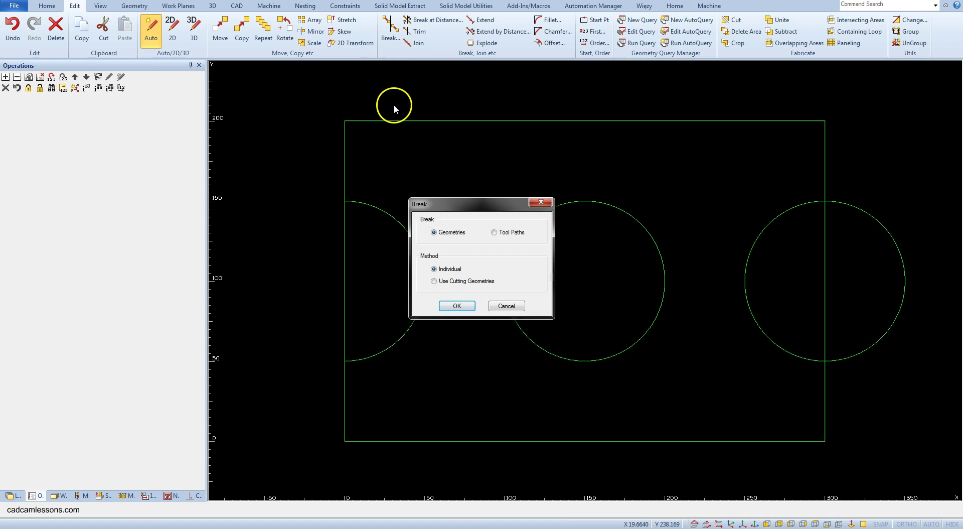
left_click(447, 282)
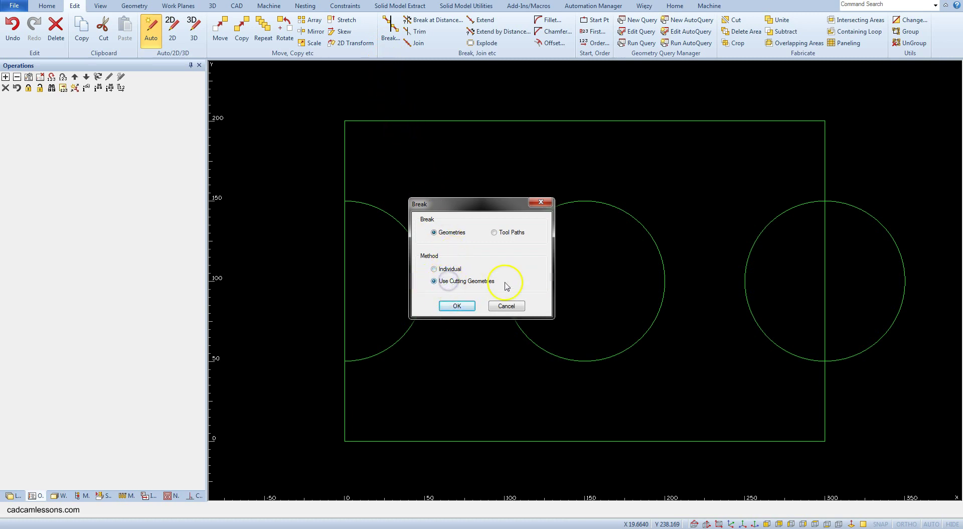
left_click(468, 307)
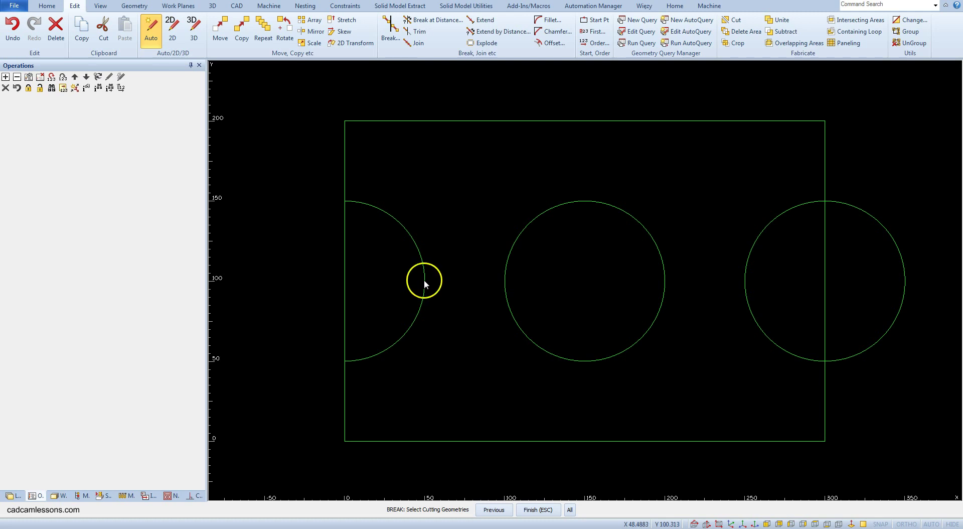
Break the rectangle using the left semicircle arc as the cutting geometry
left_click(426, 279)
right_click(456, 228)
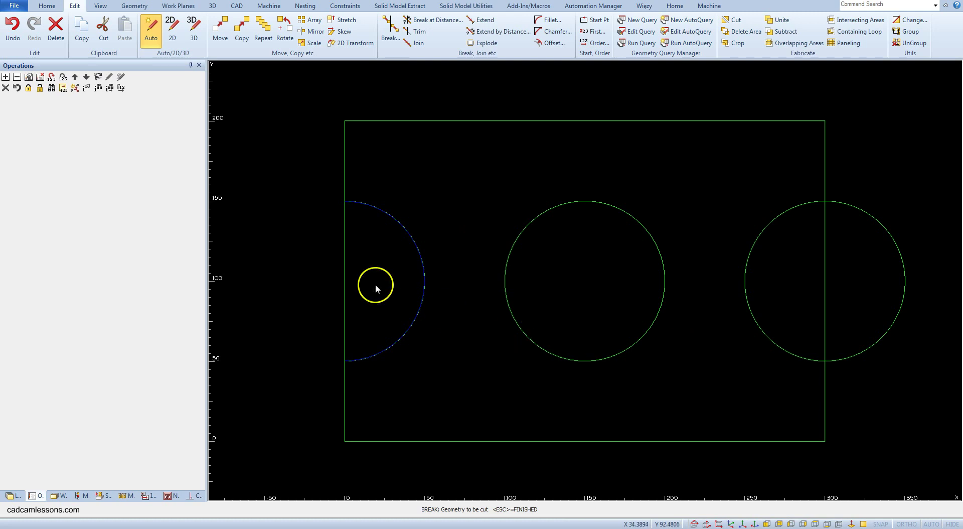
left_click(349, 267)
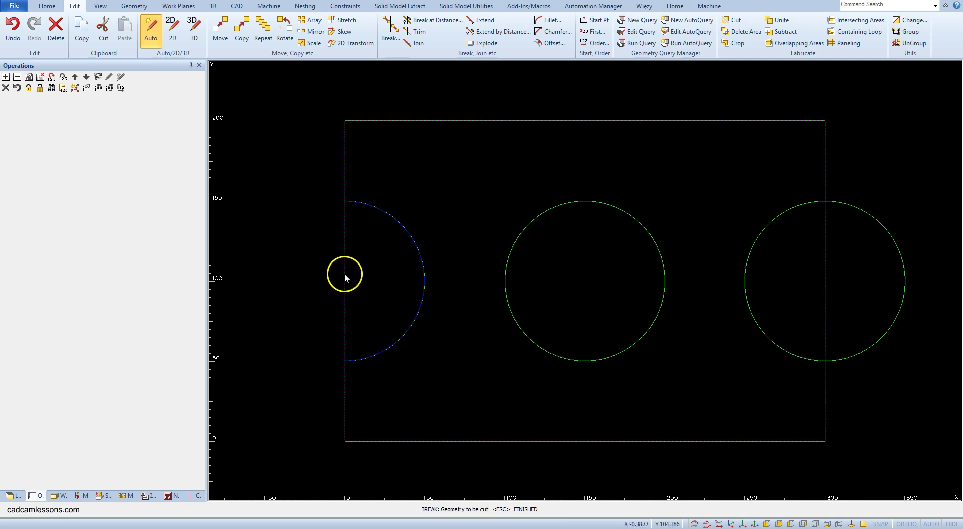
left_click(344, 275)
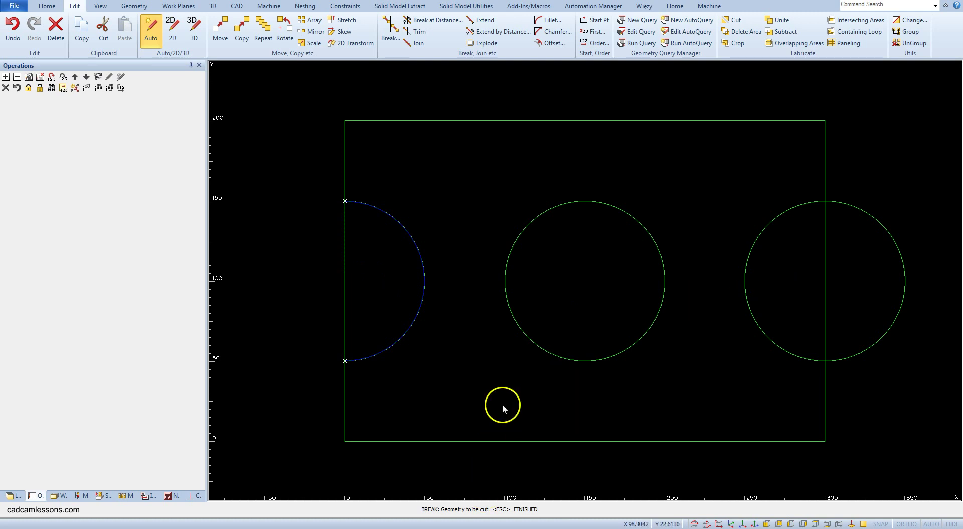
left_click(504, 379)
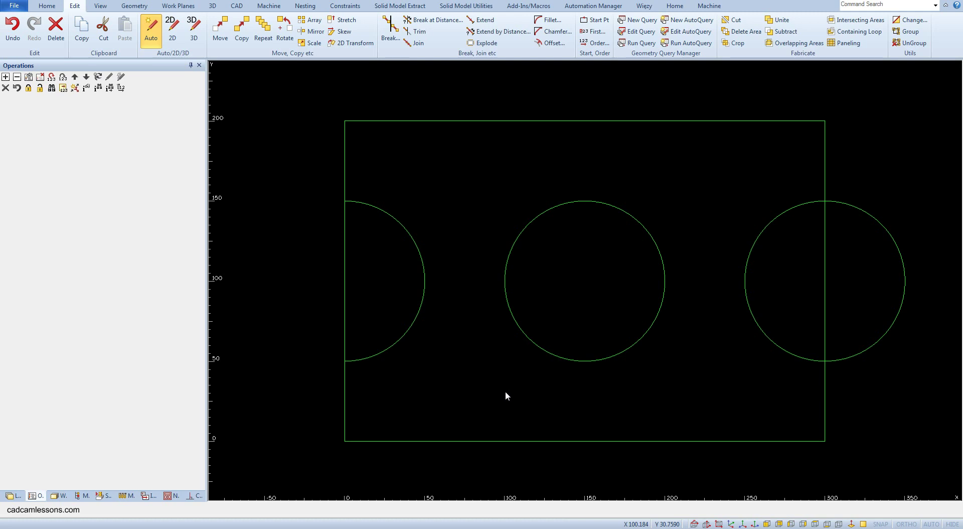
Delete the rectangle's left-edge segment between the semicircle's two ends
left_click(56, 36)
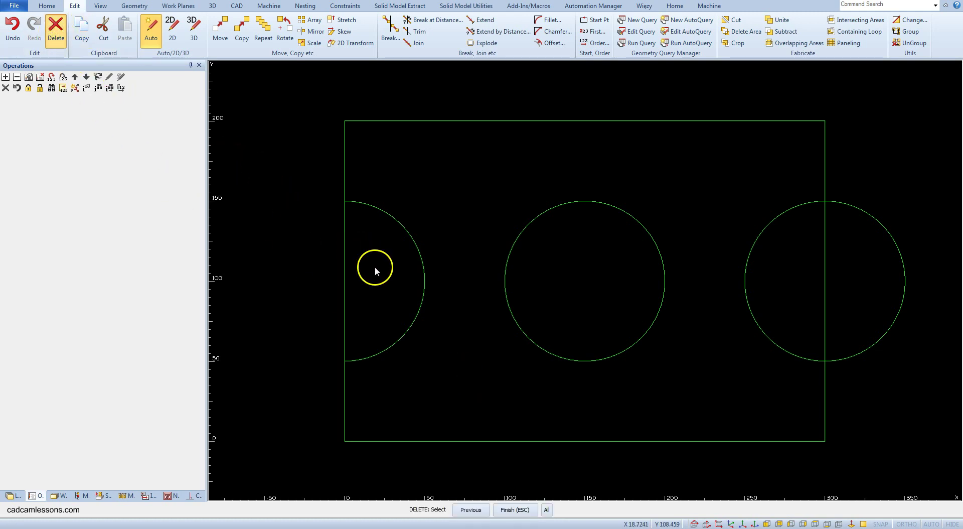
left_click(346, 273)
left_click(346, 272)
left_click(312, 264)
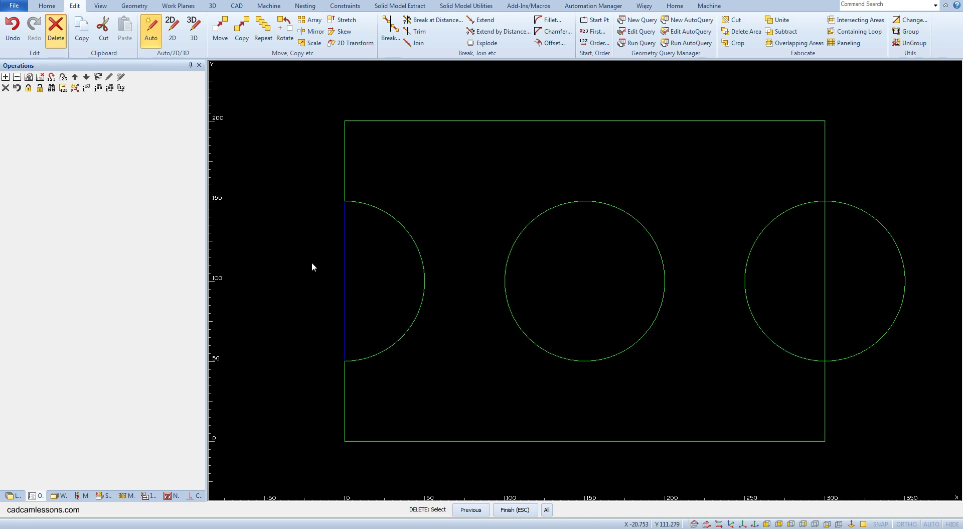
right_click(312, 262)
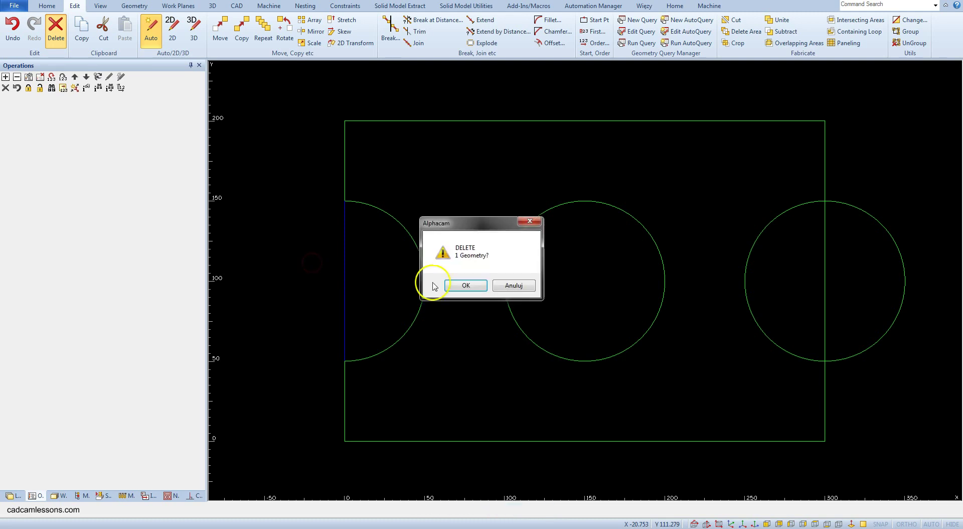
left_click(472, 292)
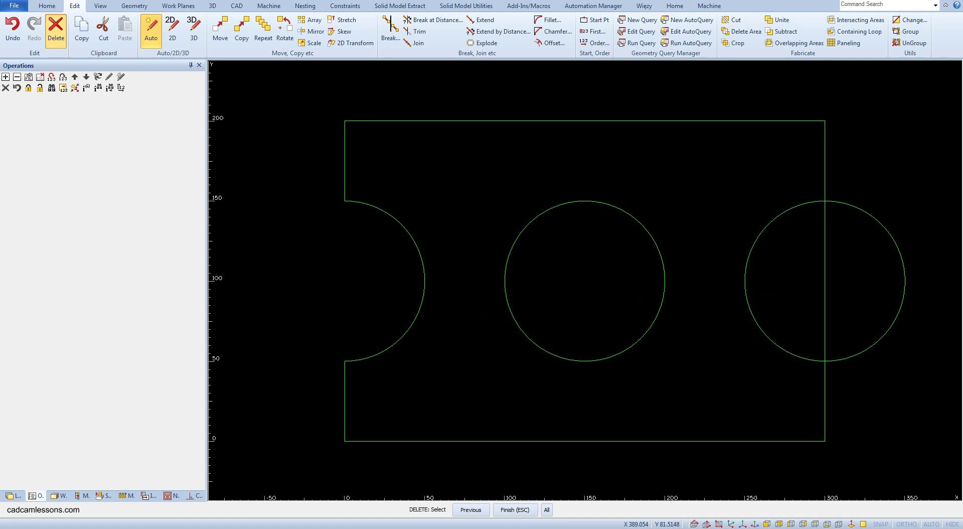